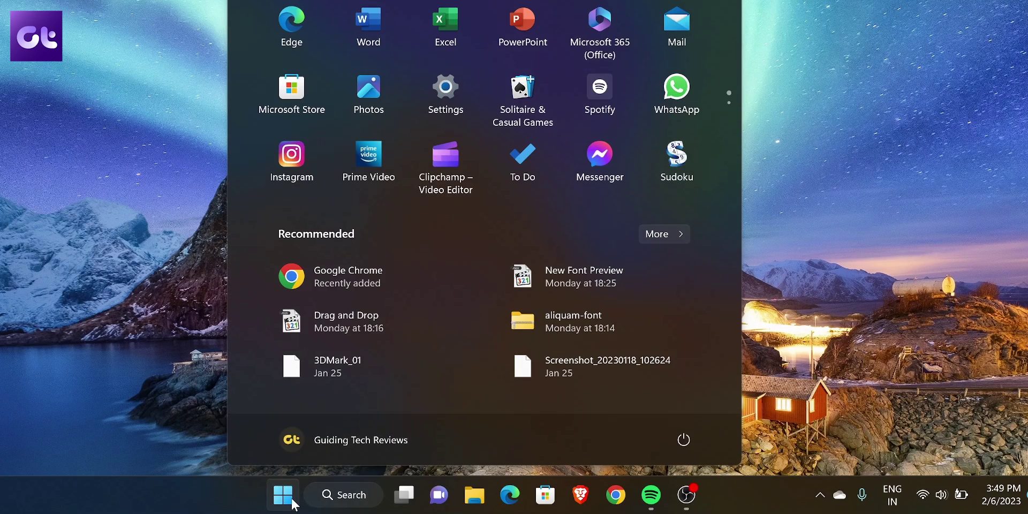
Open the Windows power options for restarting the PC.
click(684, 440)
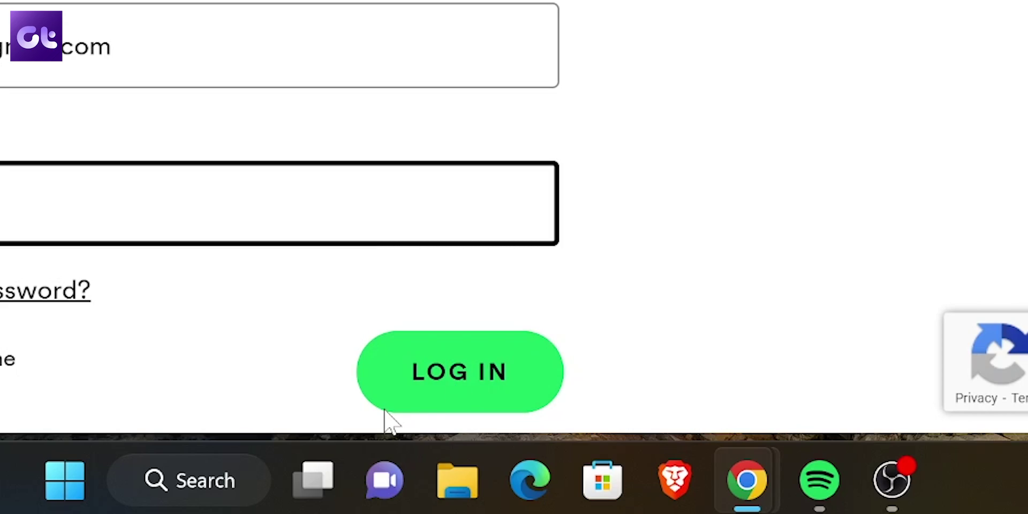
Submit the Spotify log-in form in the browser.
click(383, 405)
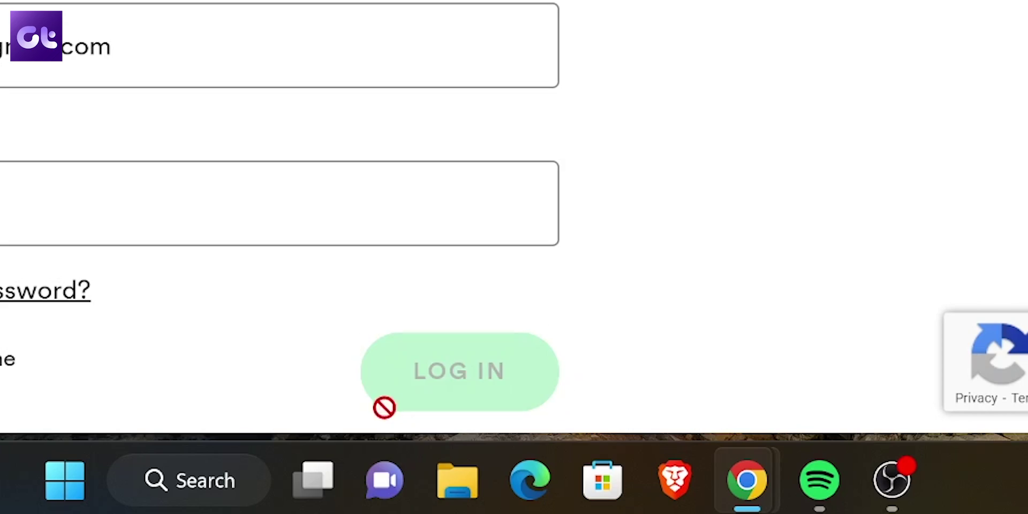
click(87, 206)
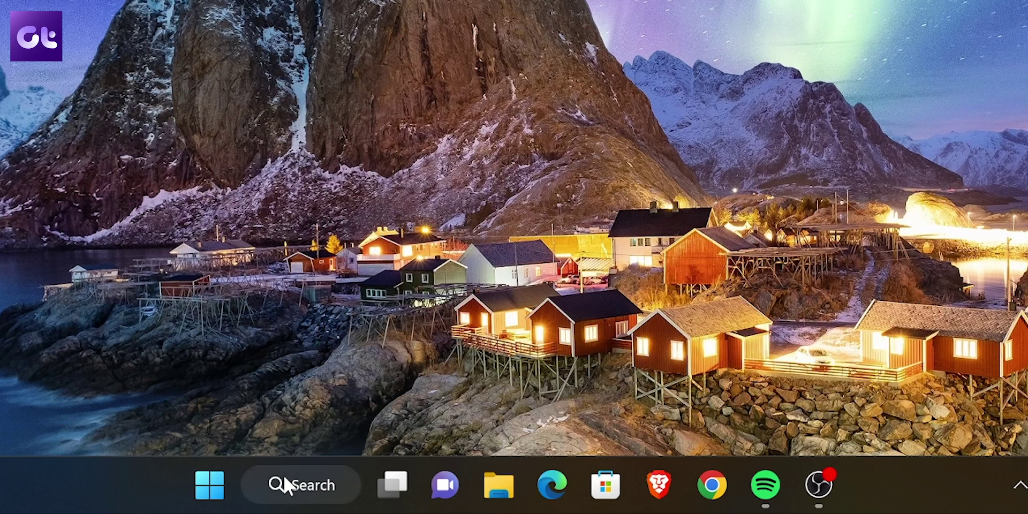
Find and launch the Microsoft Store, and open its Library page.
click(283, 485)
text(microsoft Store)
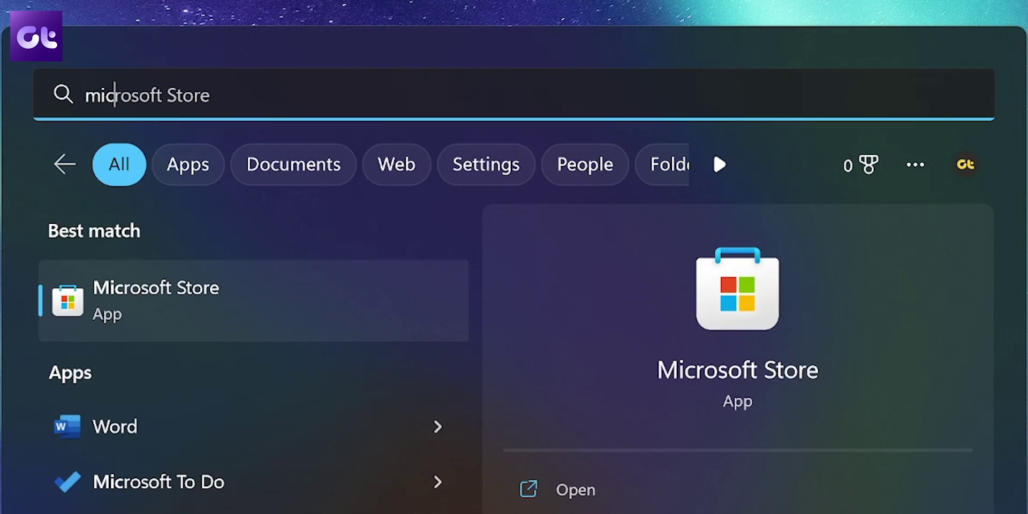
click(186, 296)
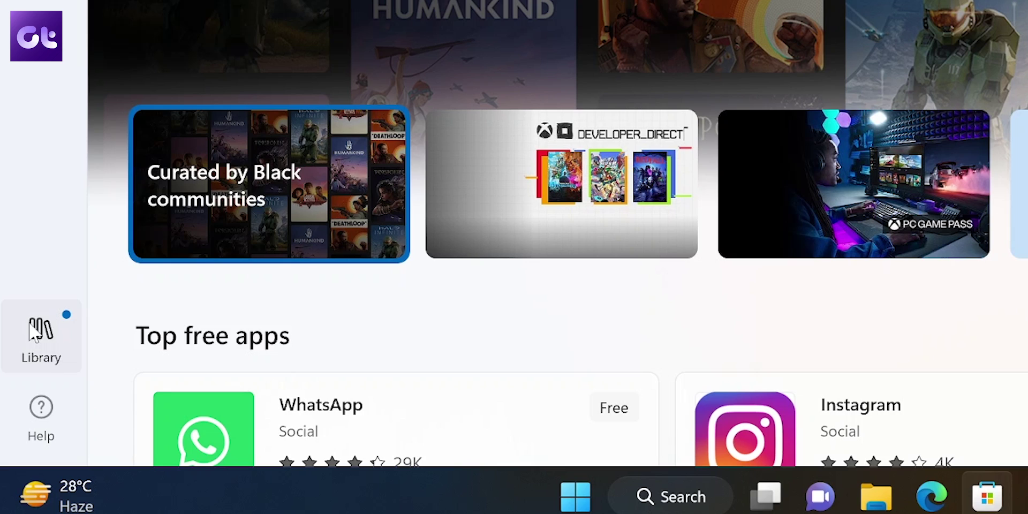
click(37, 337)
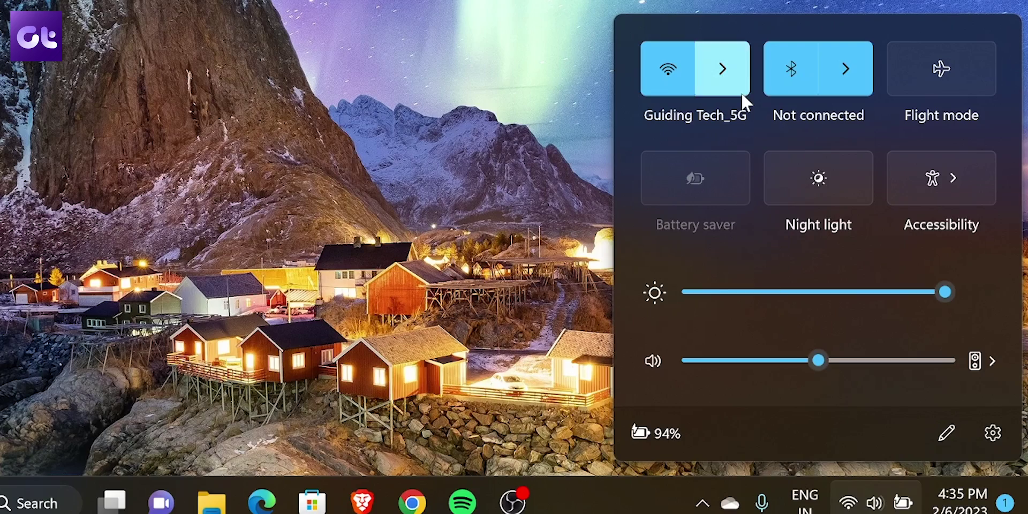
Open the Wi-Fi network list from the Windows quick settings.
click(739, 92)
click(697, 428)
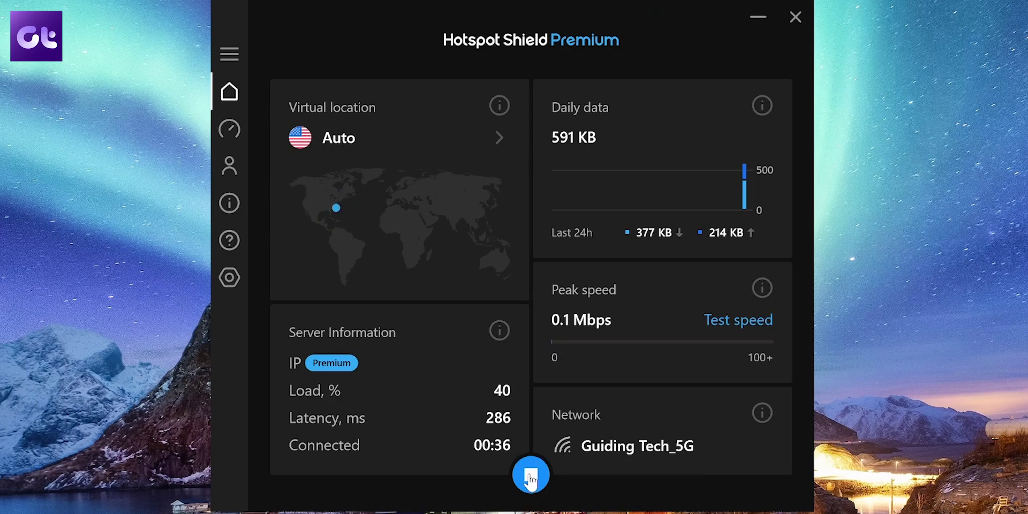
Disconnect the Hotspot Shield VPN.
click(554, 334)
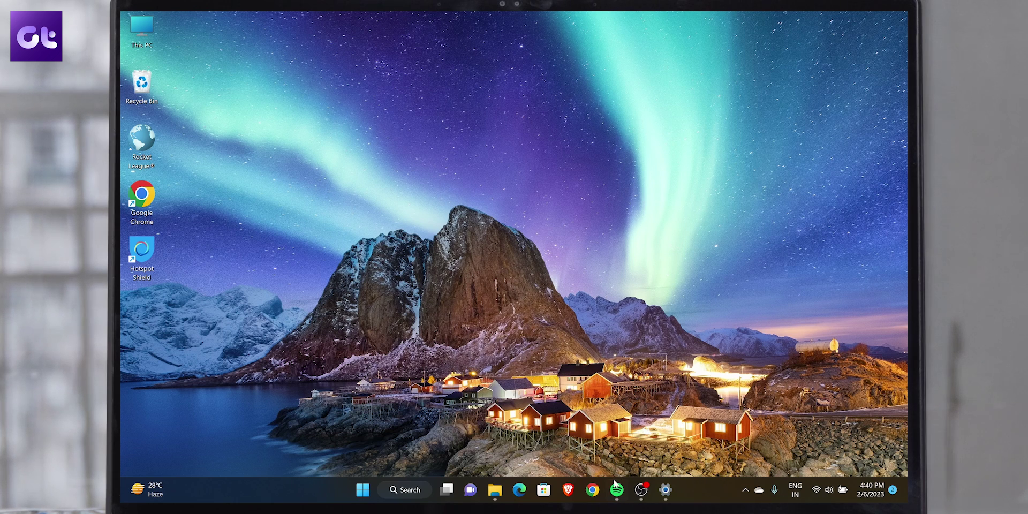
Switch to Spotify and open its Search page.
click(615, 487)
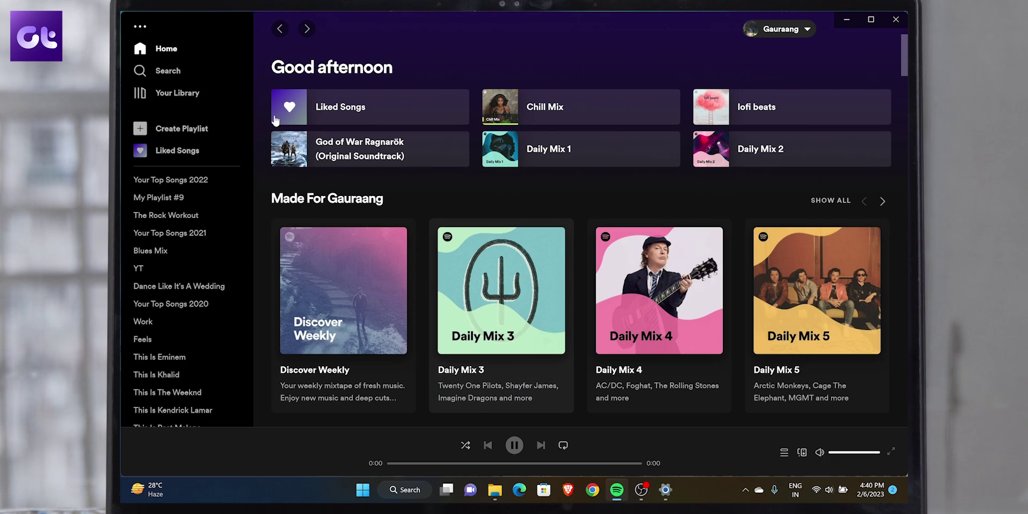
click(168, 71)
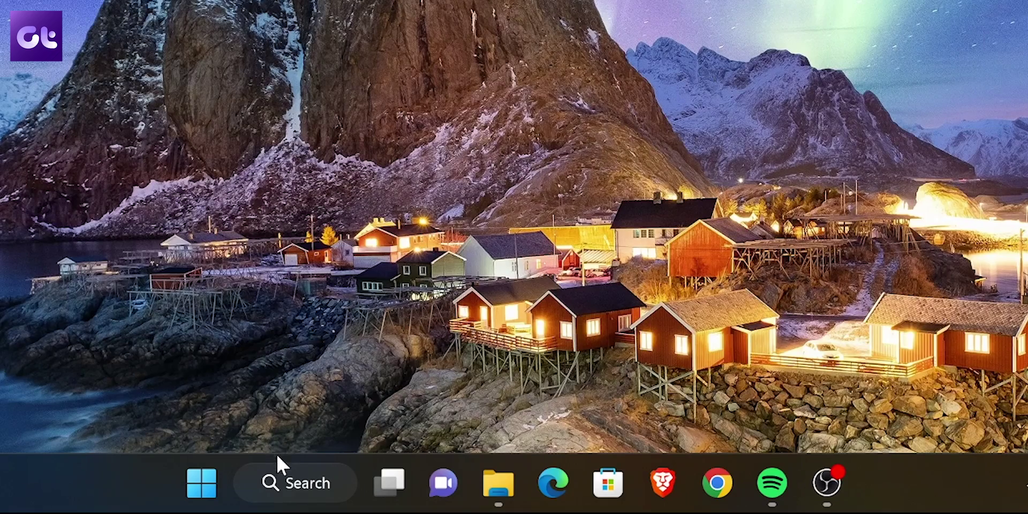
Open the properties of the connected Guiding Tech_5G Wi-Fi network in Windows Settings.
click(271, 476)
text(settings)
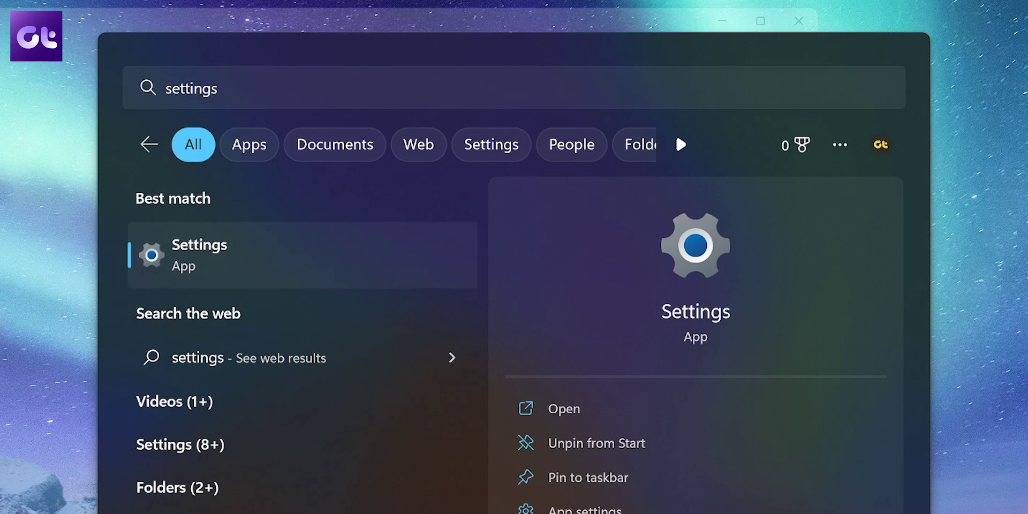
key(Return)
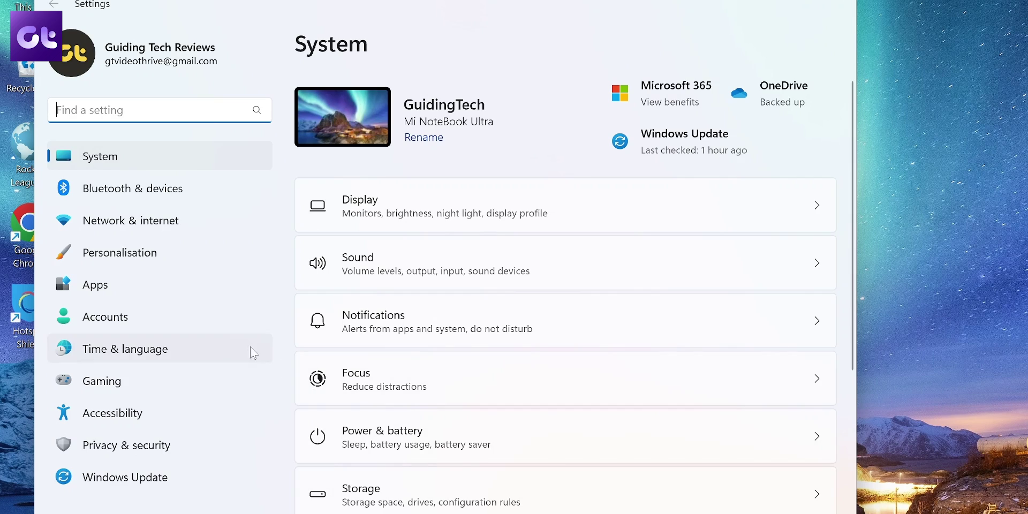
click(182, 229)
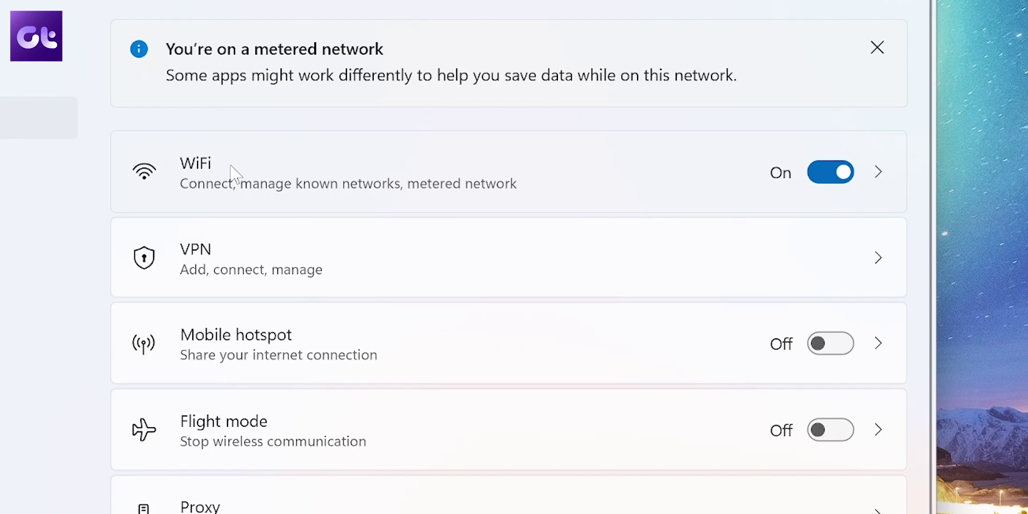
click(373, 253)
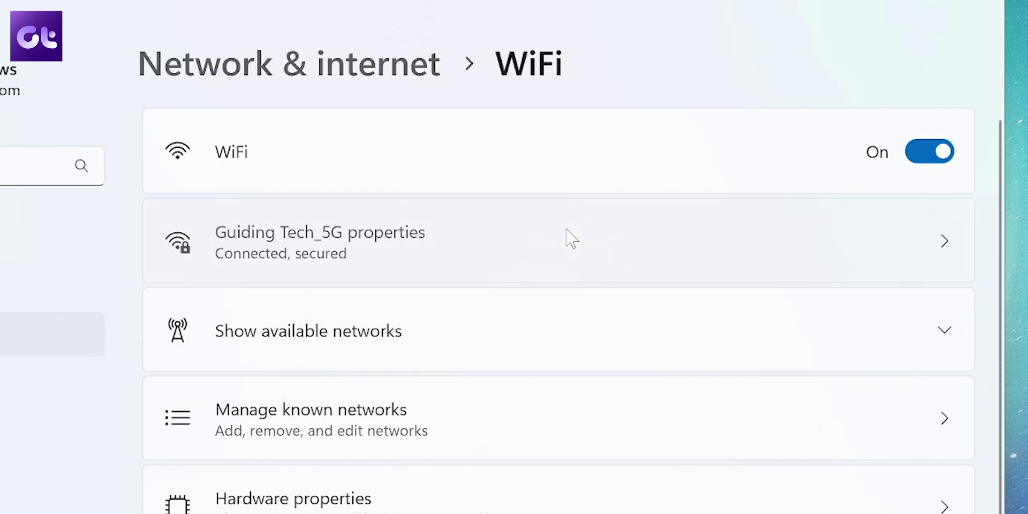
click(567, 236)
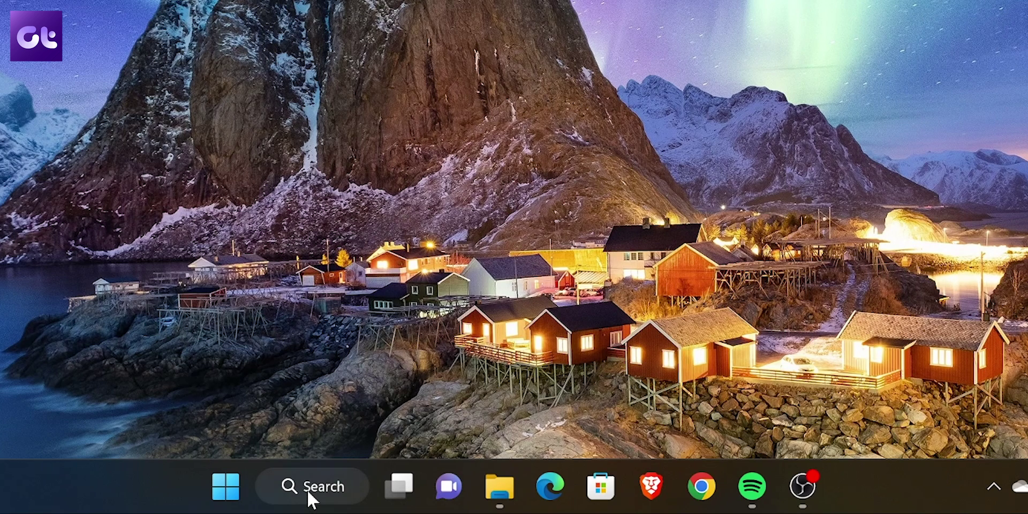
In the Windows advanced options for Spotify Music, set the background apps permission to Always.
click(310, 487)
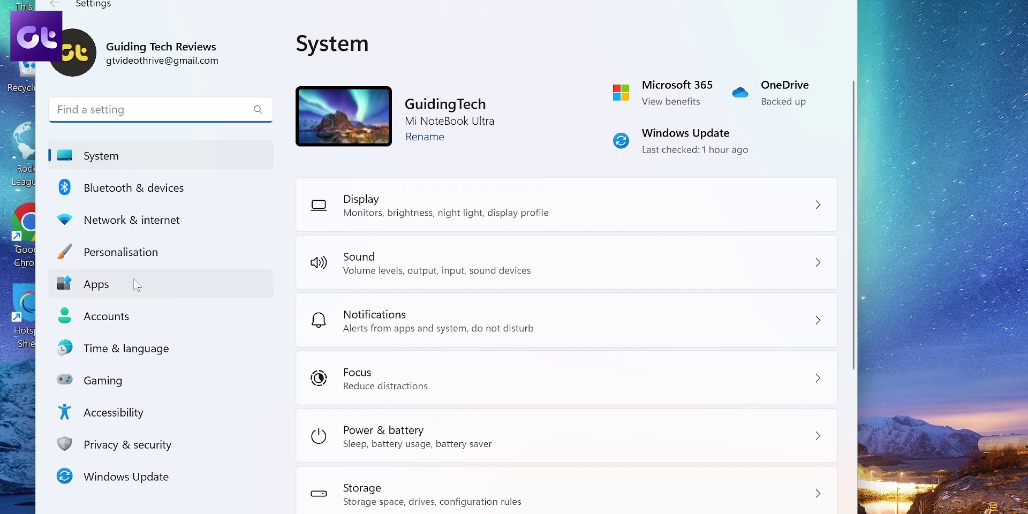
click(133, 284)
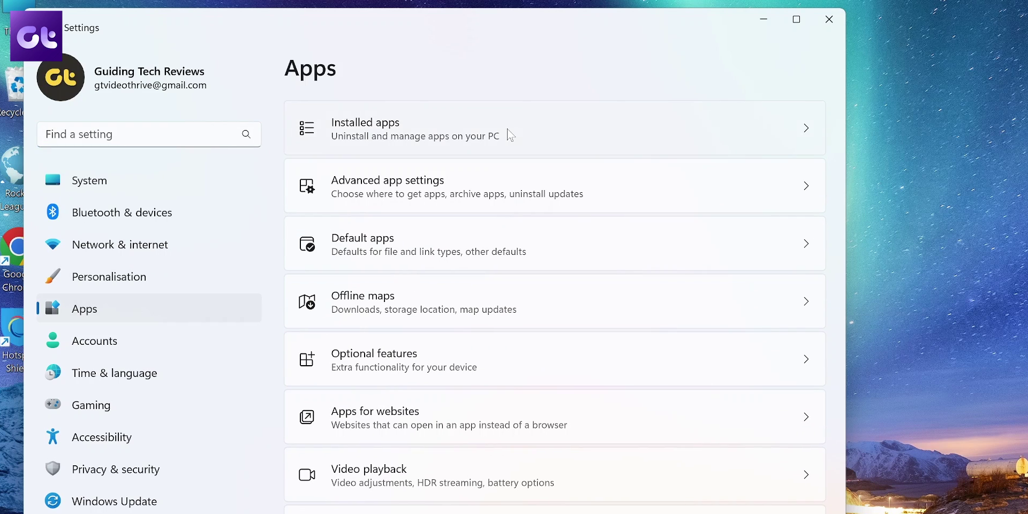
click(510, 136)
scroll(587, 332, down, 20)
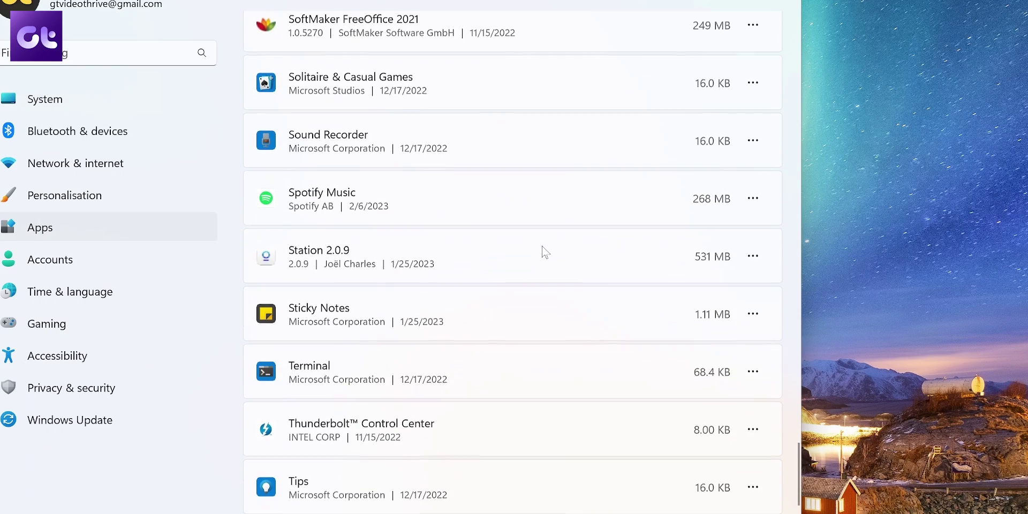
click(753, 197)
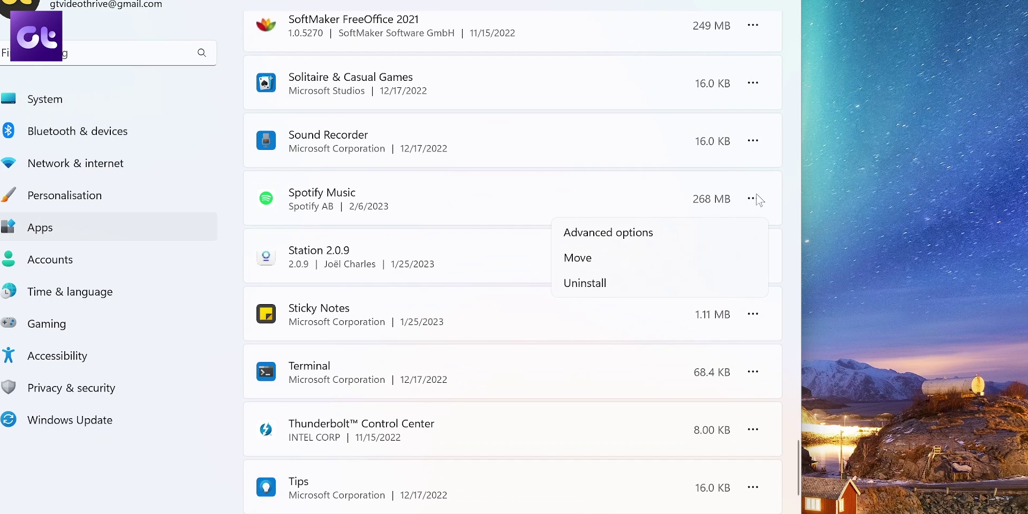
click(649, 242)
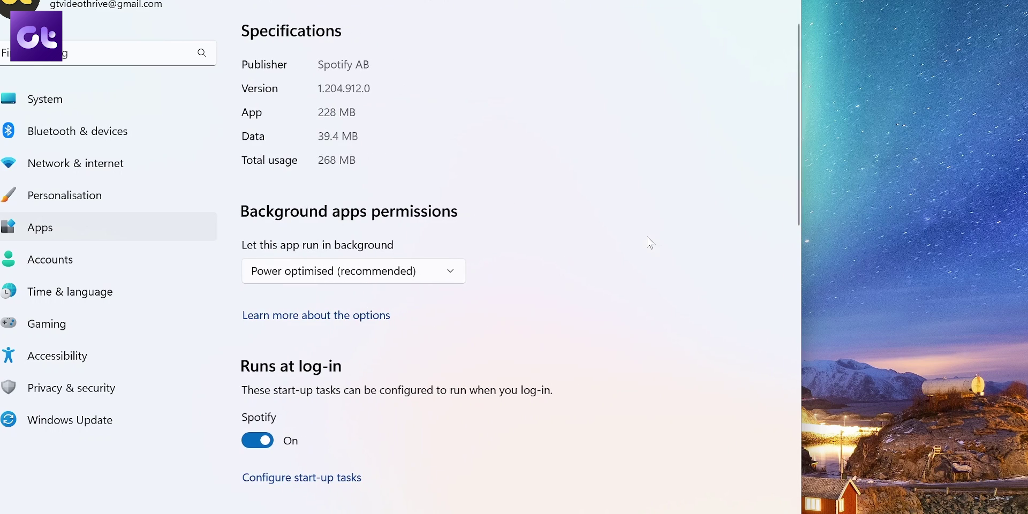
click(434, 279)
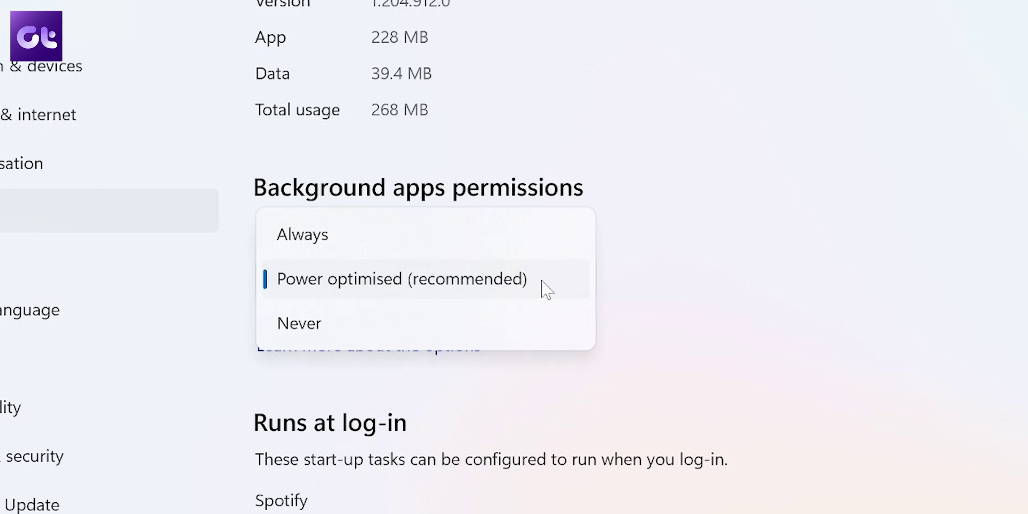
click(476, 229)
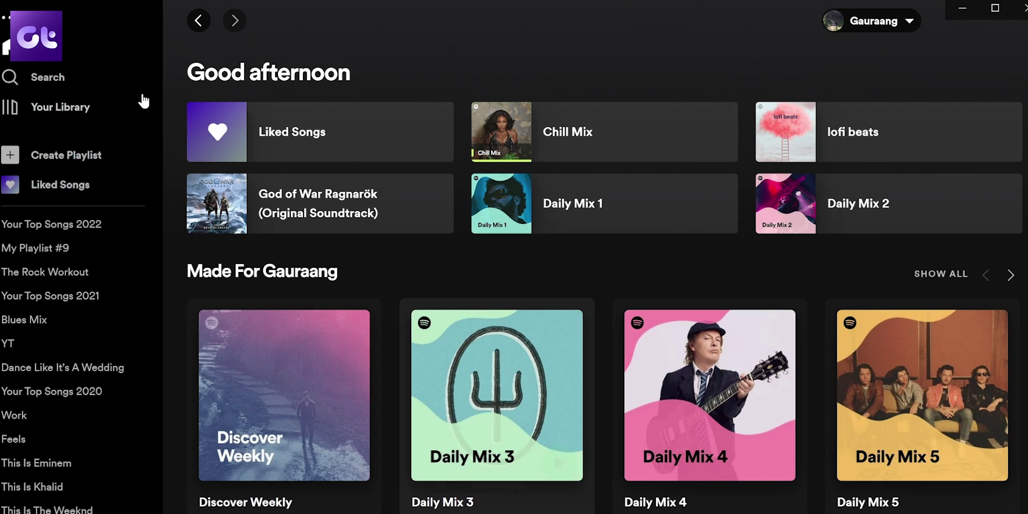
Search Spotify for "Beat".
click(48, 78)
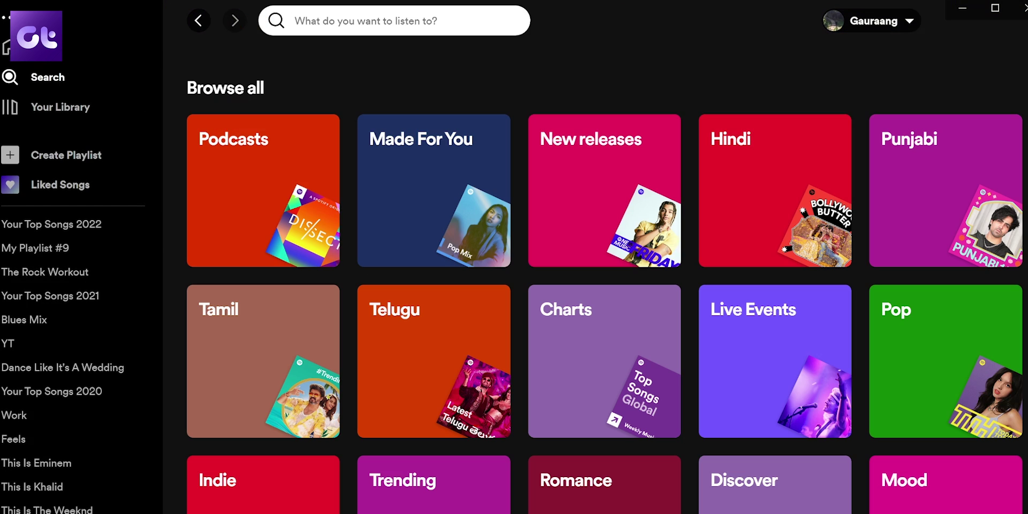
text(Beat)
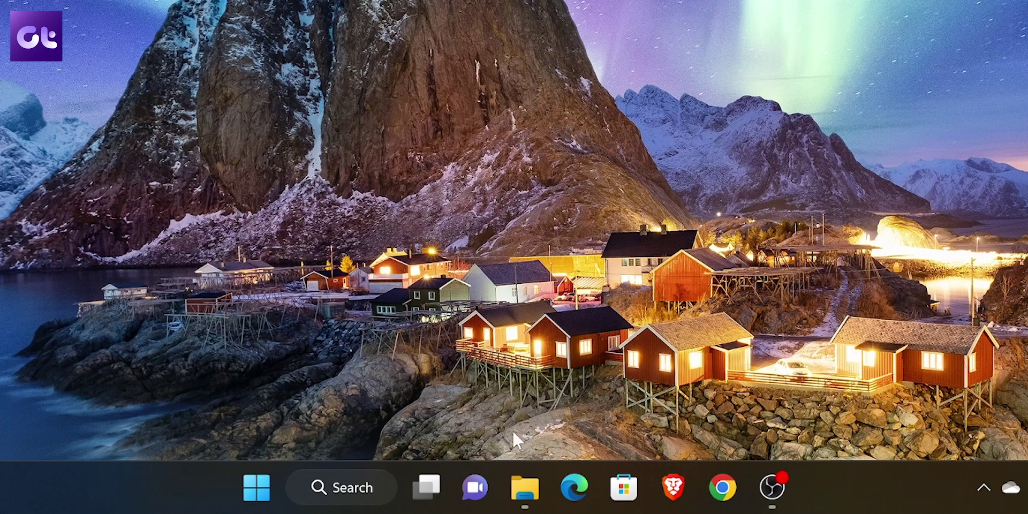
Launch Spotify and clear its cache in the app settings.
click(340, 496)
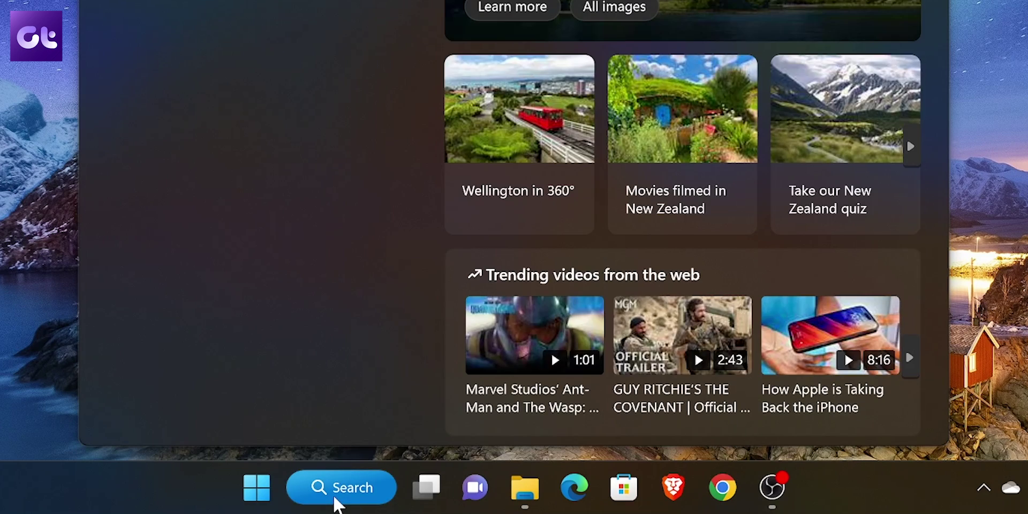
text(spotify)
key(Return)
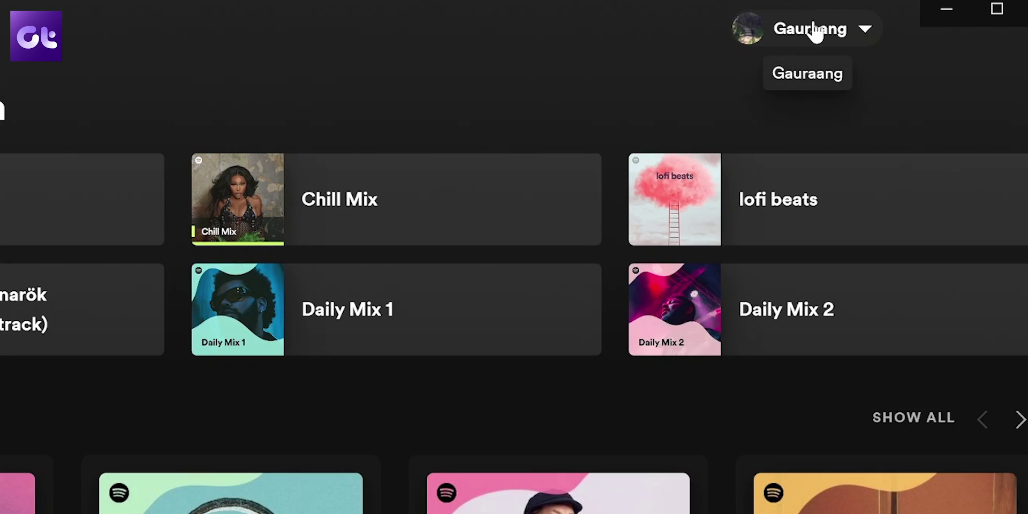
click(815, 32)
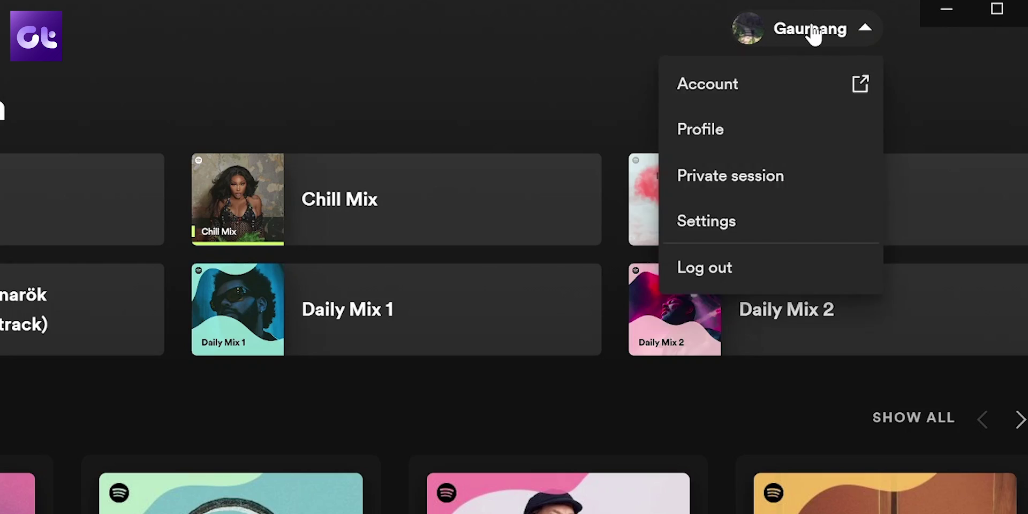
click(773, 220)
scroll(775, 230, down, 15)
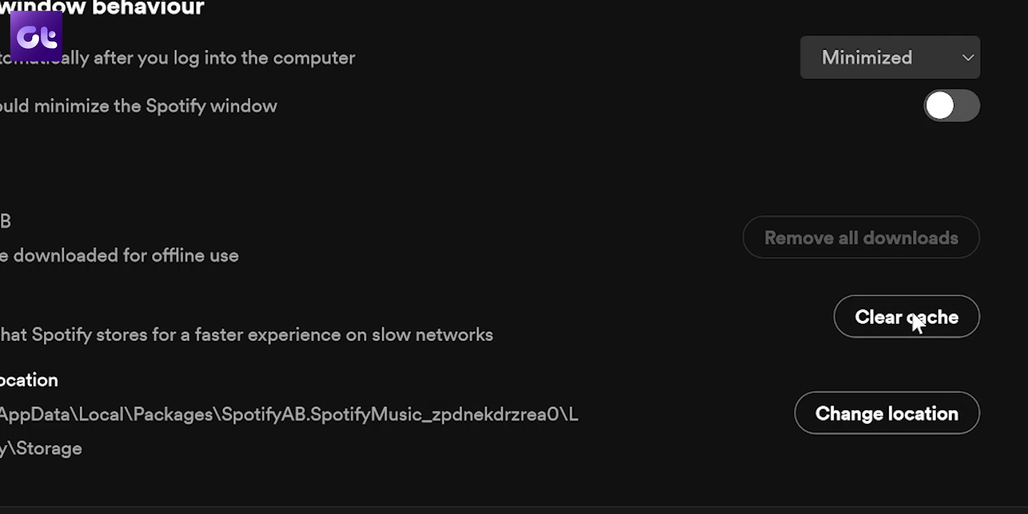
click(914, 317)
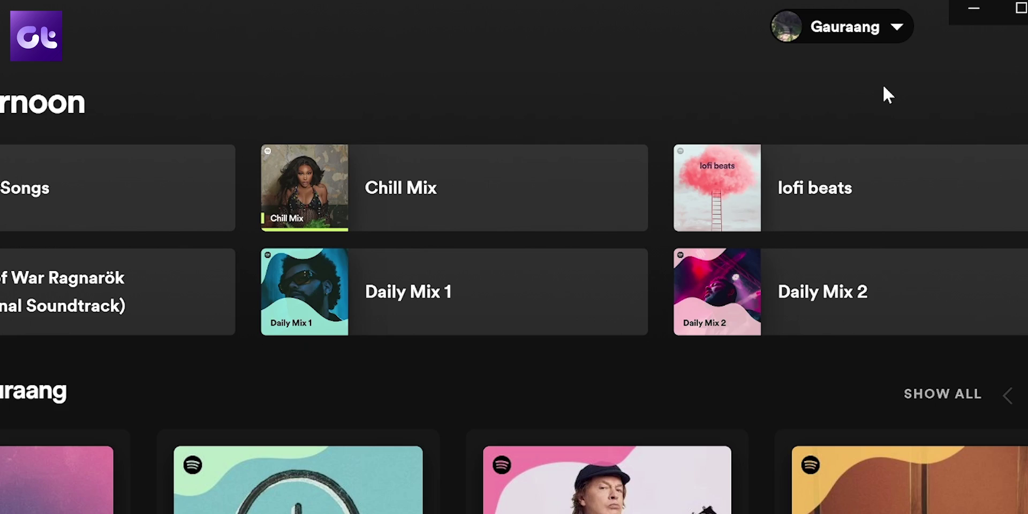
Open the account menu in Spotify.
click(900, 33)
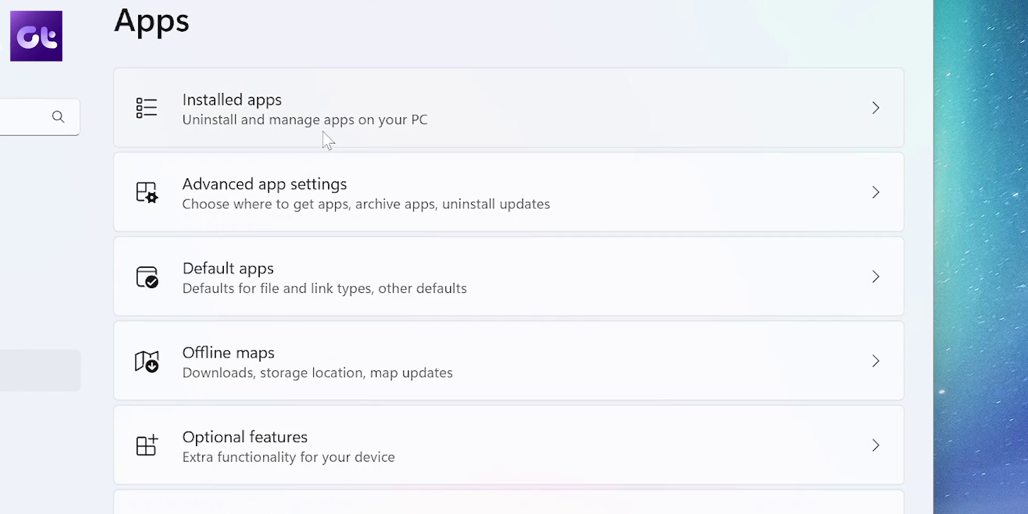
Open the available actions for Spotify Music in the Windows list of installed apps.
click(437, 118)
scroll(510, 398, down, 10)
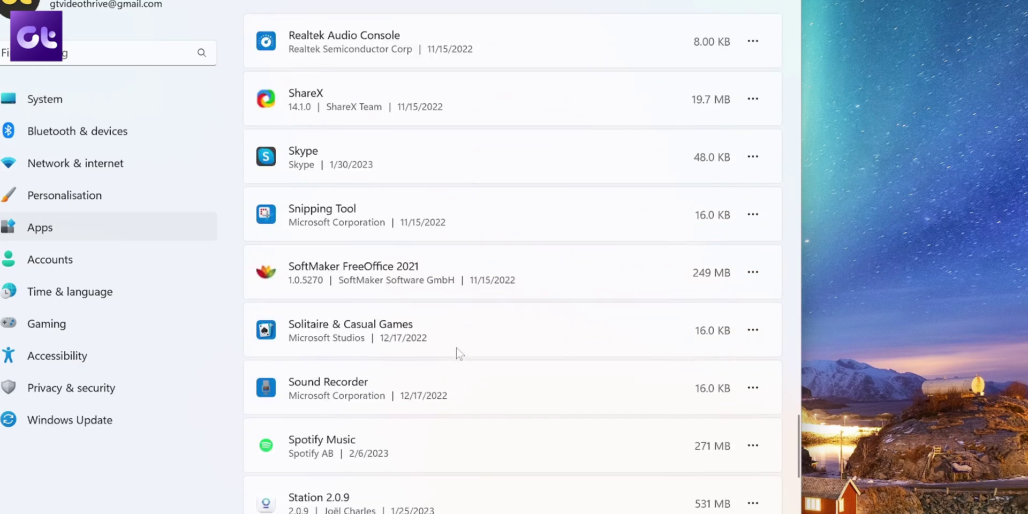
click(753, 443)
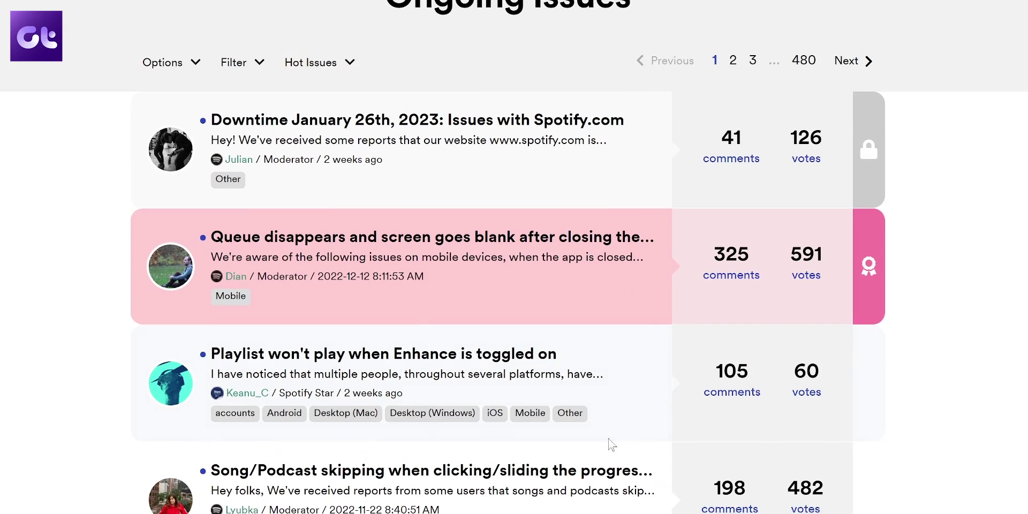
Look through the Ongoing Issues list on the Spotify Community site for known problems.
scroll(608, 439, down, 2)
scroll(608, 439, down, 4)
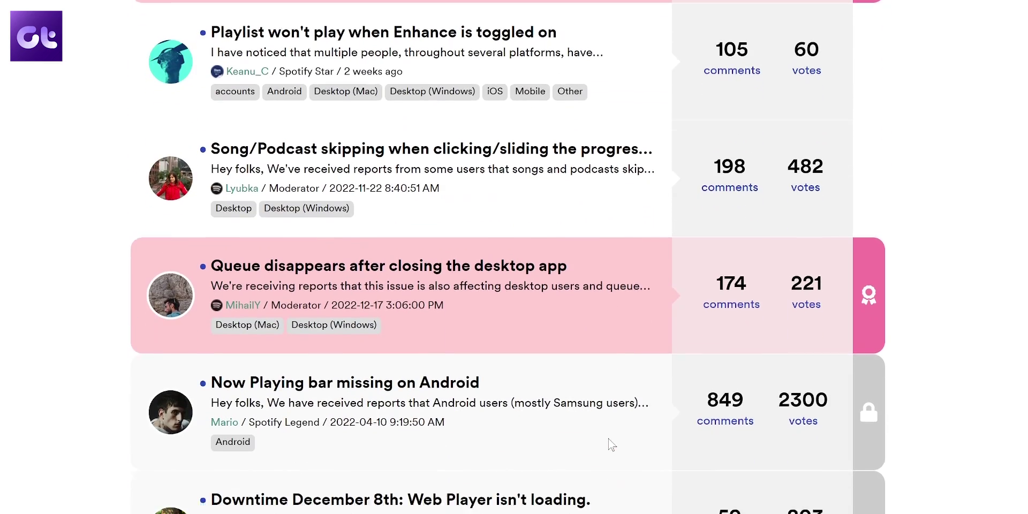
scroll(608, 438, down, 6)
scroll(608, 438, up, 3)
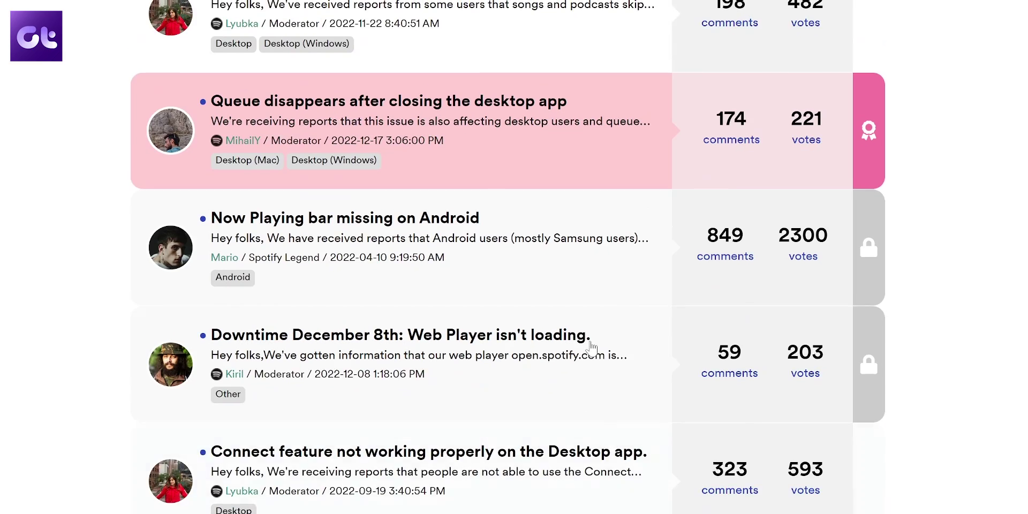
scroll(590, 346, up, 10)
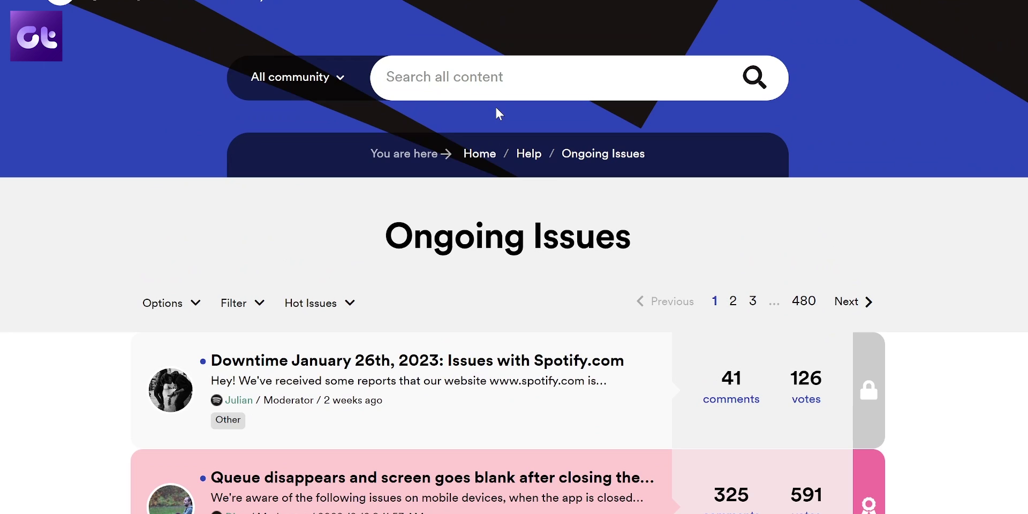